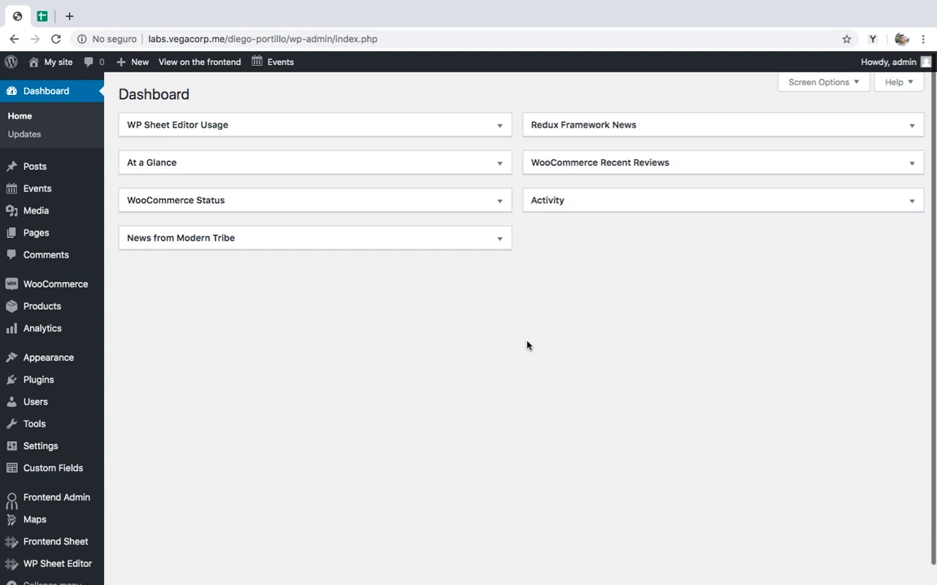
Step: Open the save15 coupon below new-jlrva in the WooCommerce coupon list for editing
mouse_move(56, 284)
click(132, 323)
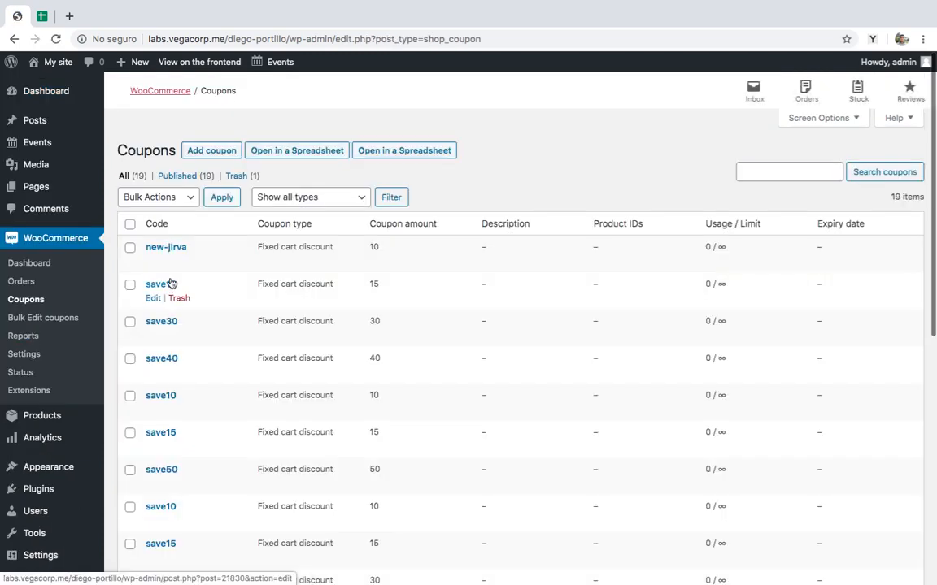
click(167, 284)
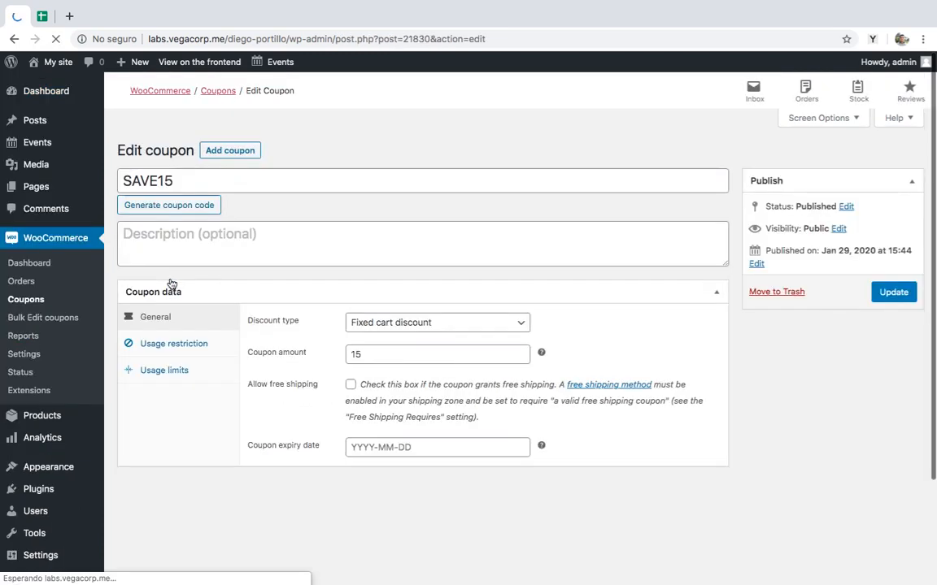
Step: Exclude the Technology category in the SAVE15 coupon's usage restrictions and update the coupon
click(175, 342)
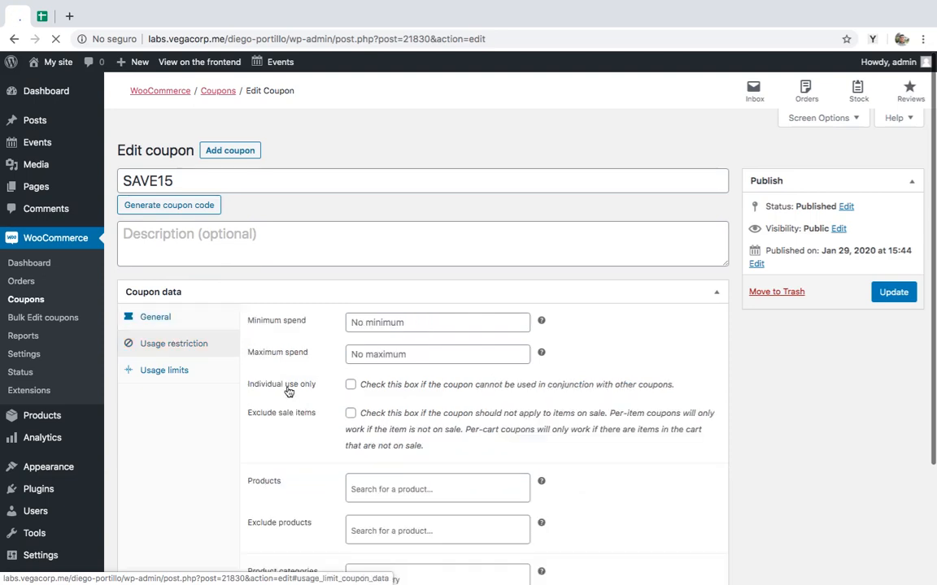
scroll(288, 391, down, 2)
click(424, 469)
text(tech)
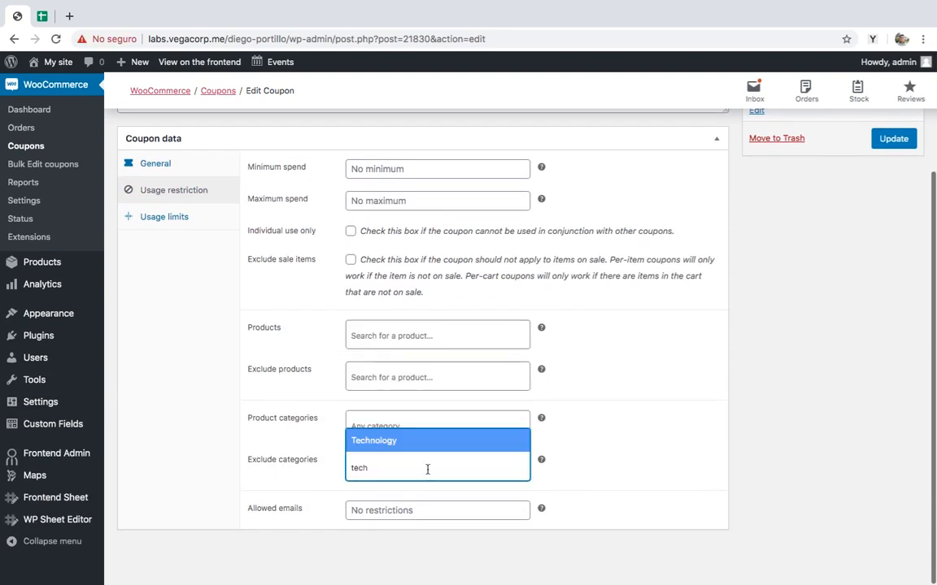
key(Return)
click(892, 138)
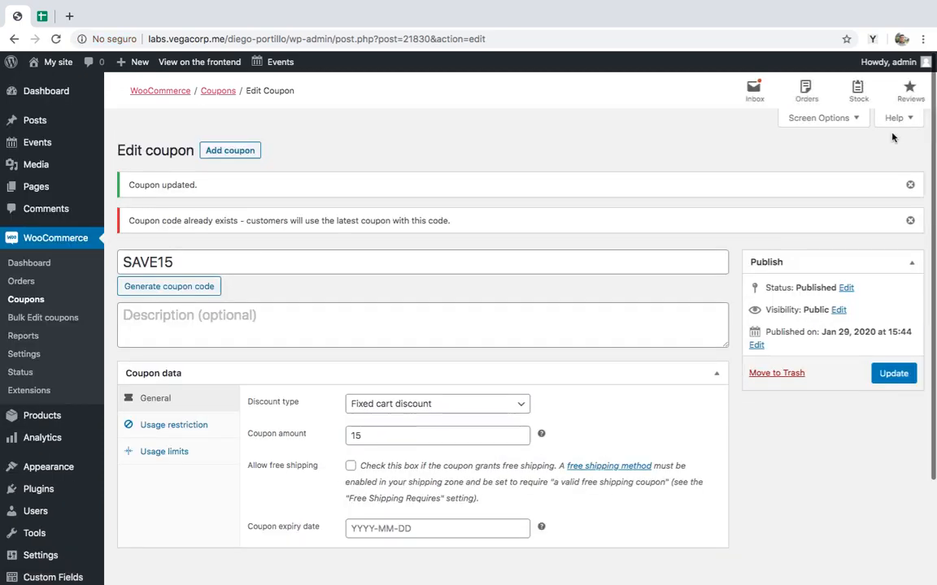
Step: Return to the WooCommerce coupon list and open the coupons in the spreadsheet editor
click(29, 300)
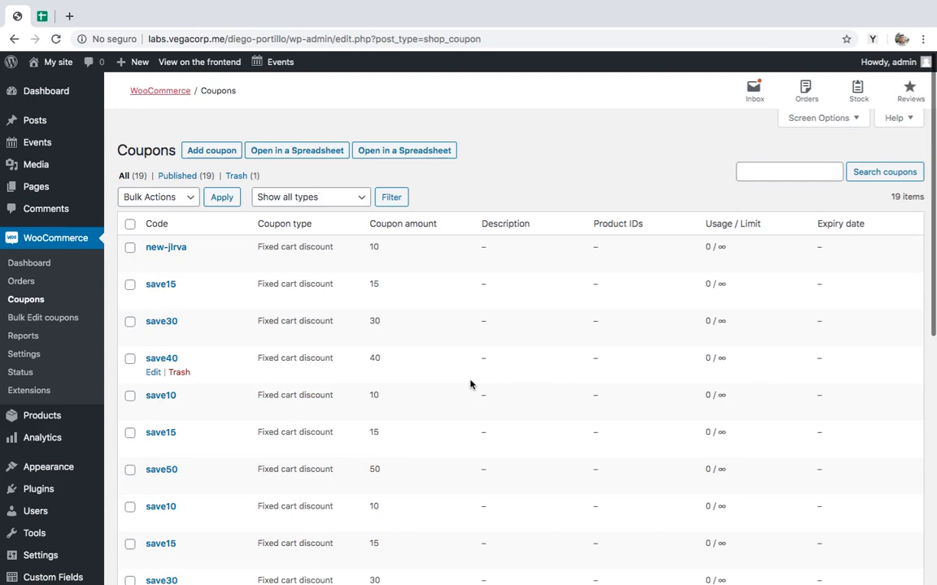
scroll(470, 384, down, 10)
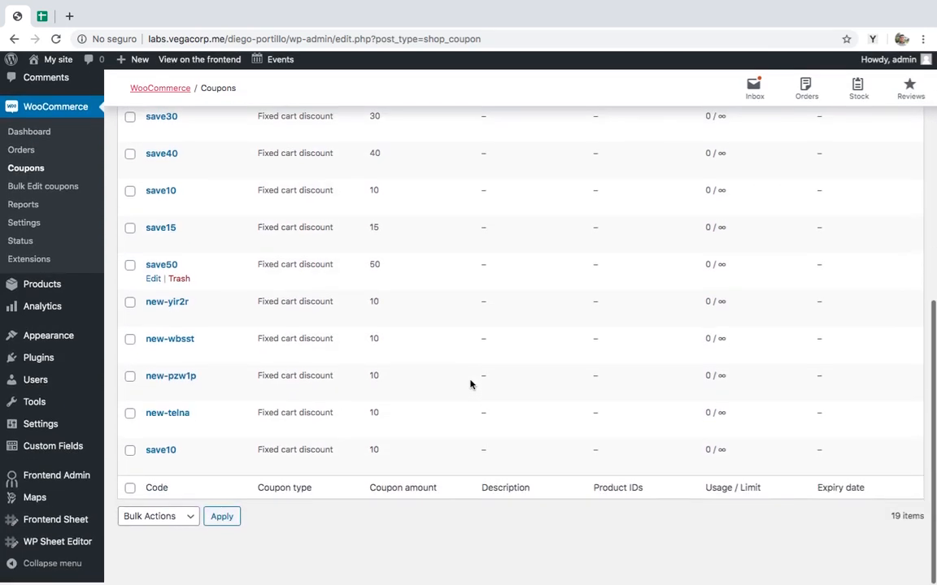
scroll(470, 384, up, 10)
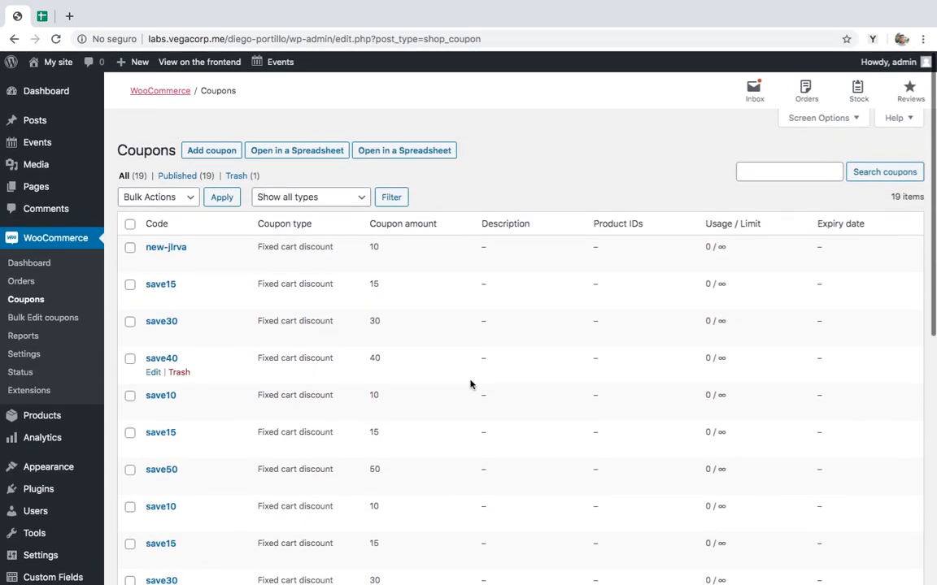
click(435, 150)
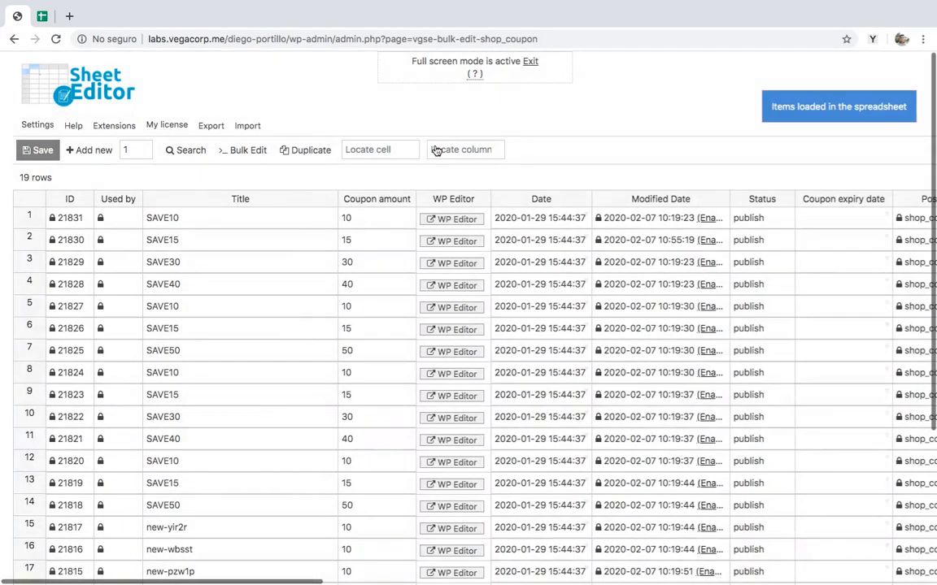
Step: Look through all the coupon columns in the spreadsheet, including the excluded categories, and dismiss the missing-column notice
scroll(436, 150, right, 10)
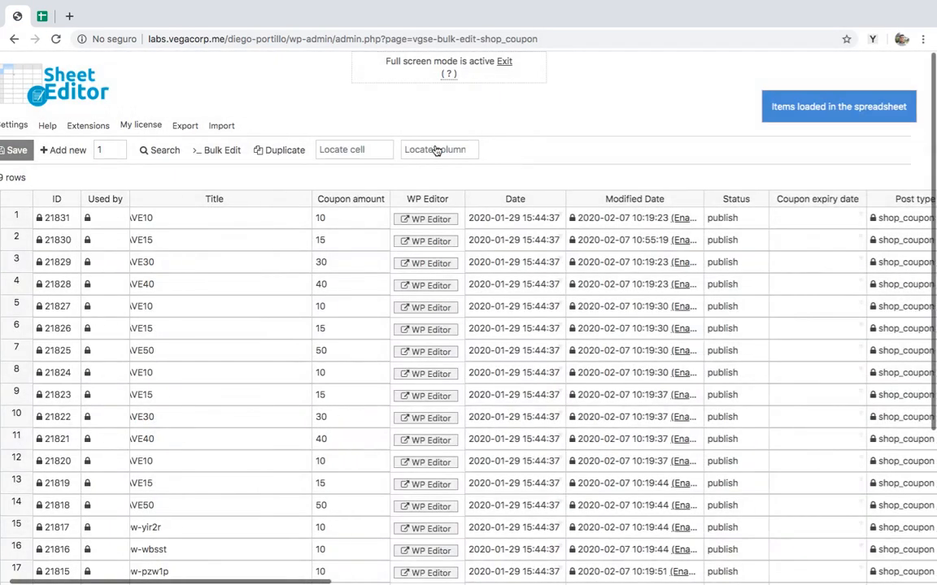
scroll(437, 150, right, 10)
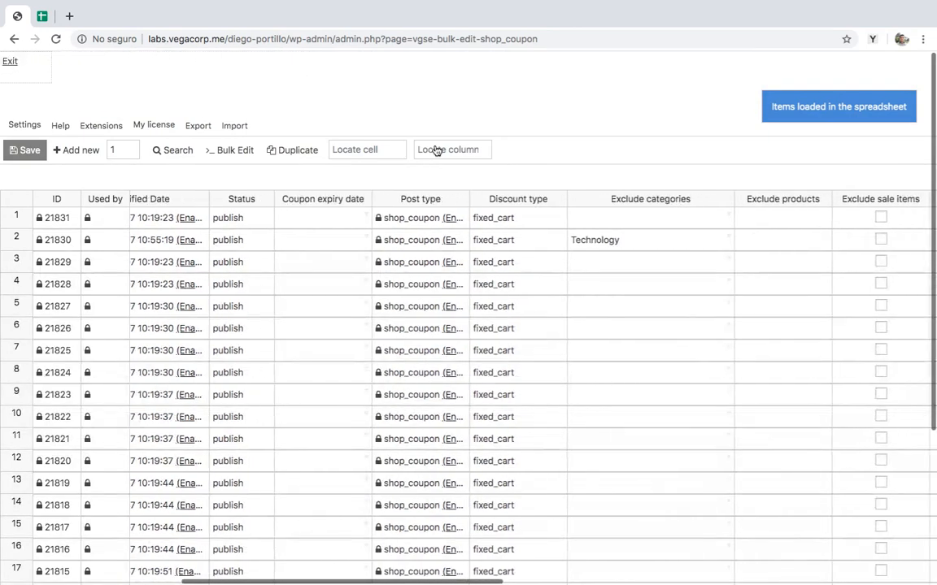
scroll(437, 150, right, 10)
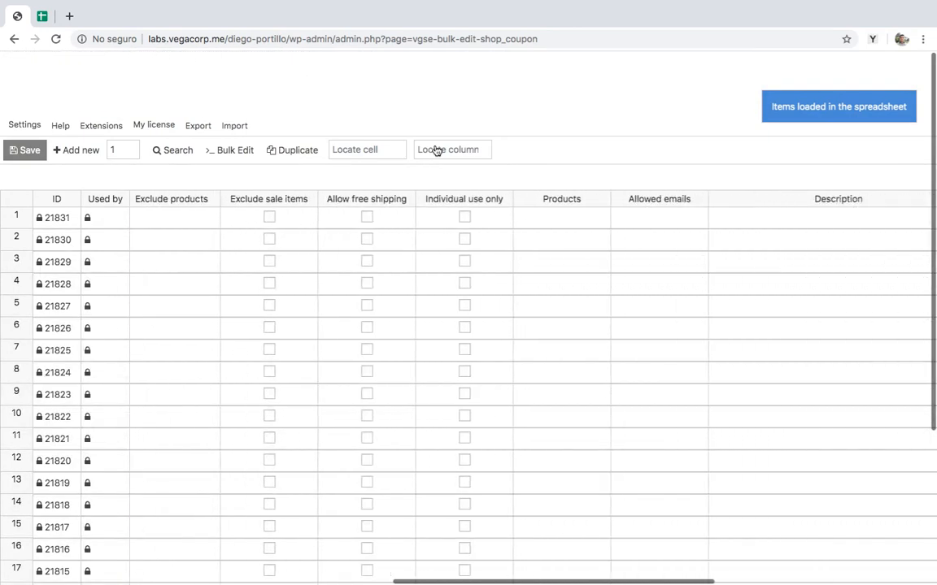
scroll(436, 151, right, 5)
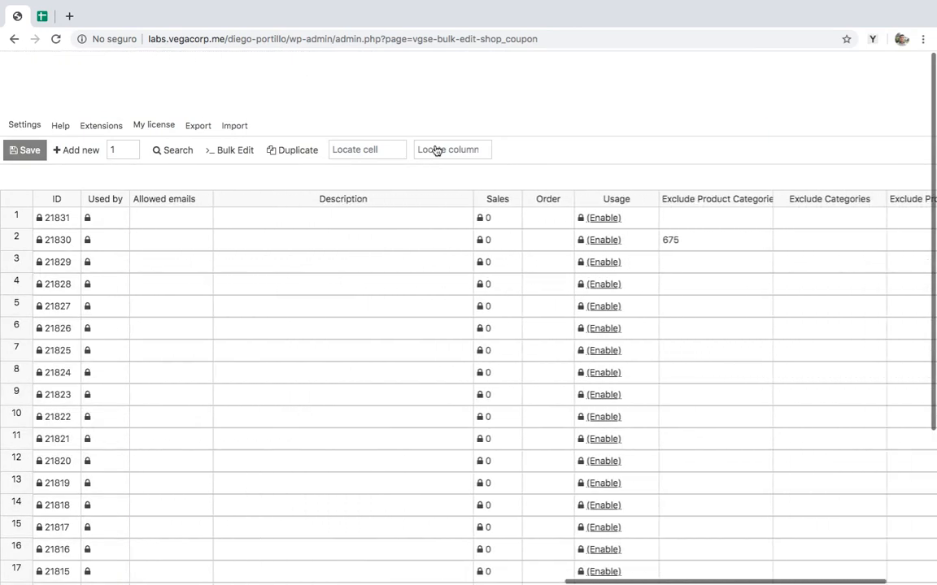
scroll(437, 151, left, 10)
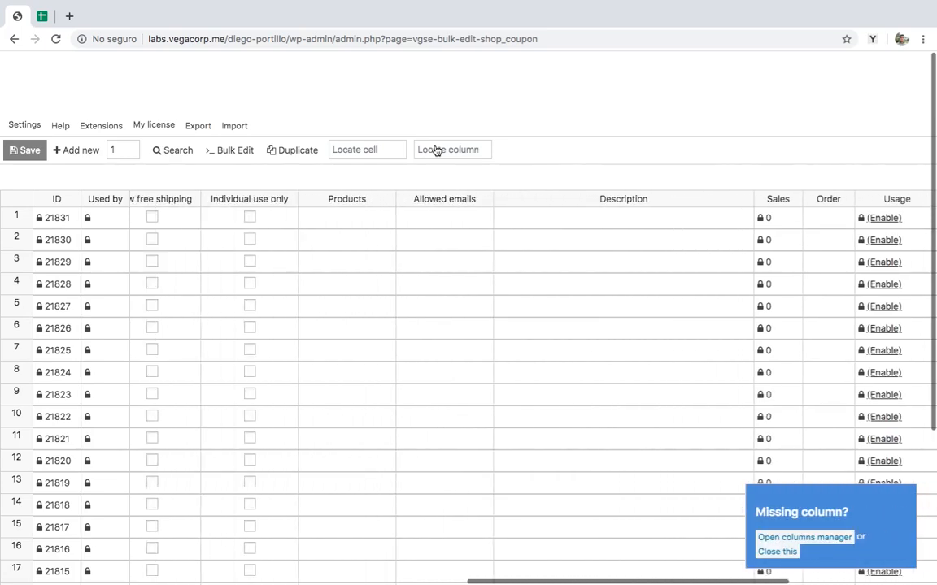
scroll(437, 150, left, 10)
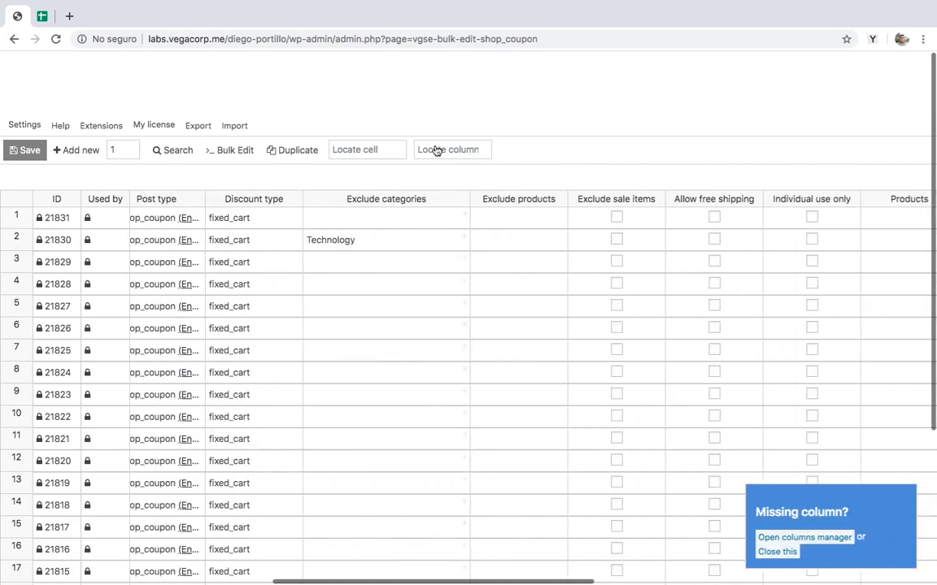
scroll(436, 151, left, 10)
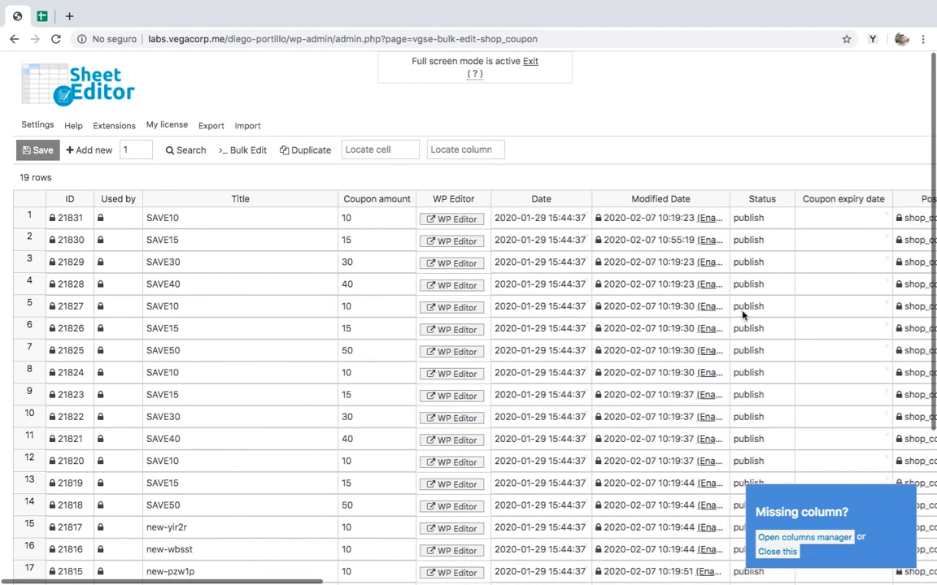
click(777, 552)
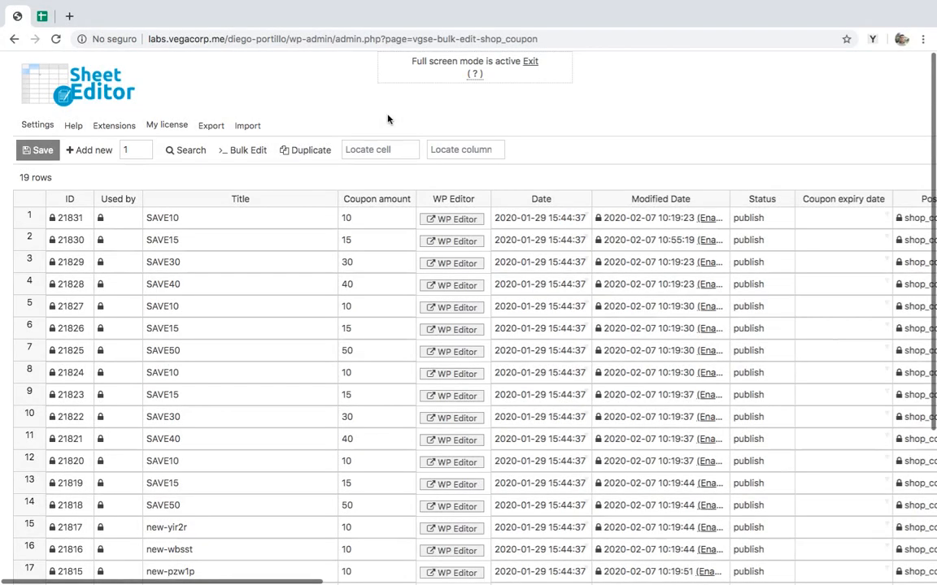
Step: Set Exclude categories to Technology for the coupon in row 1
scroll(387, 120, right, 5)
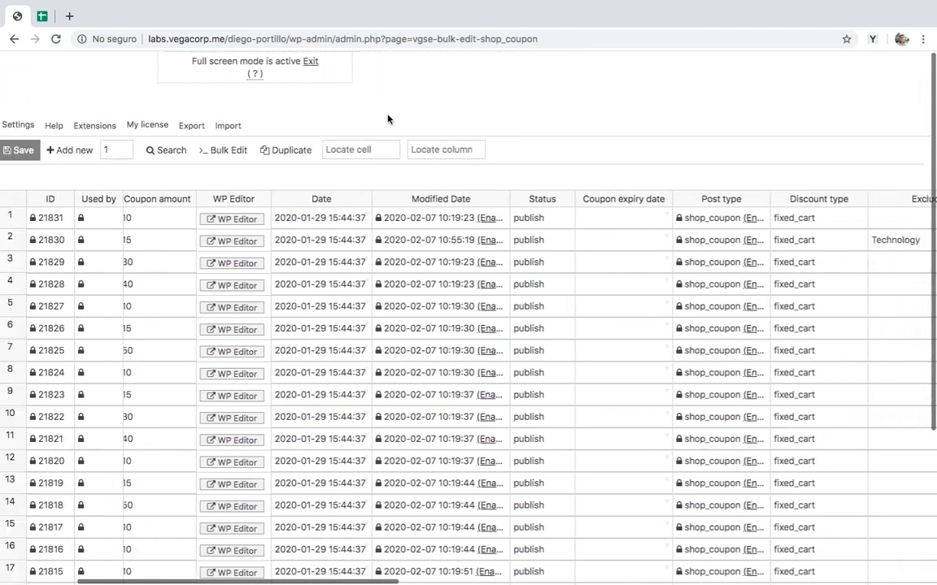
scroll(387, 120, right, 6)
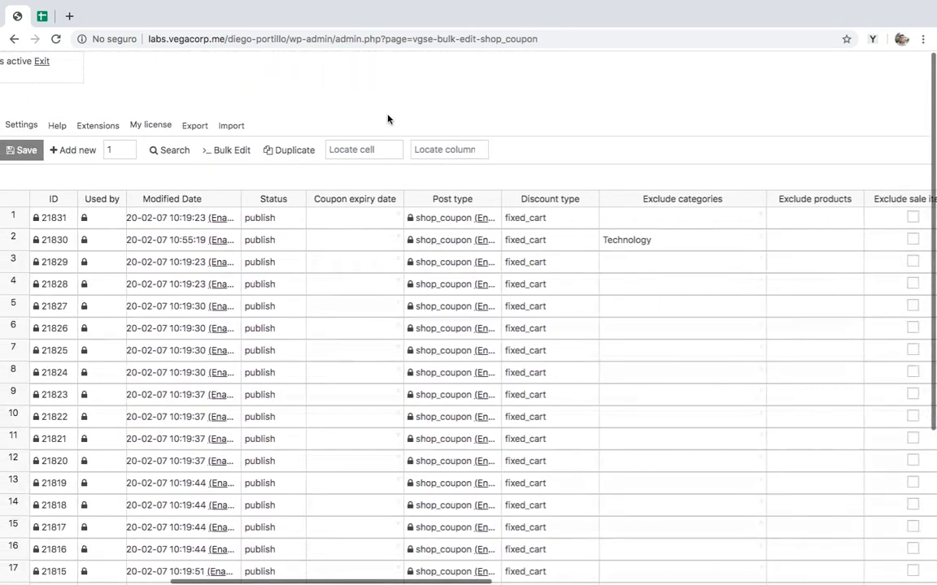
scroll(387, 120, right, 5)
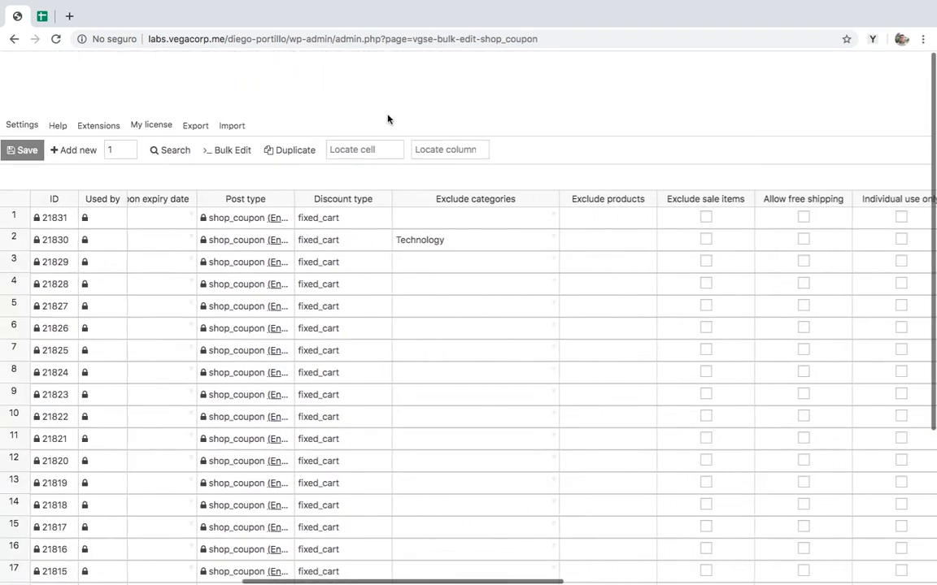
scroll(387, 120, right, 1)
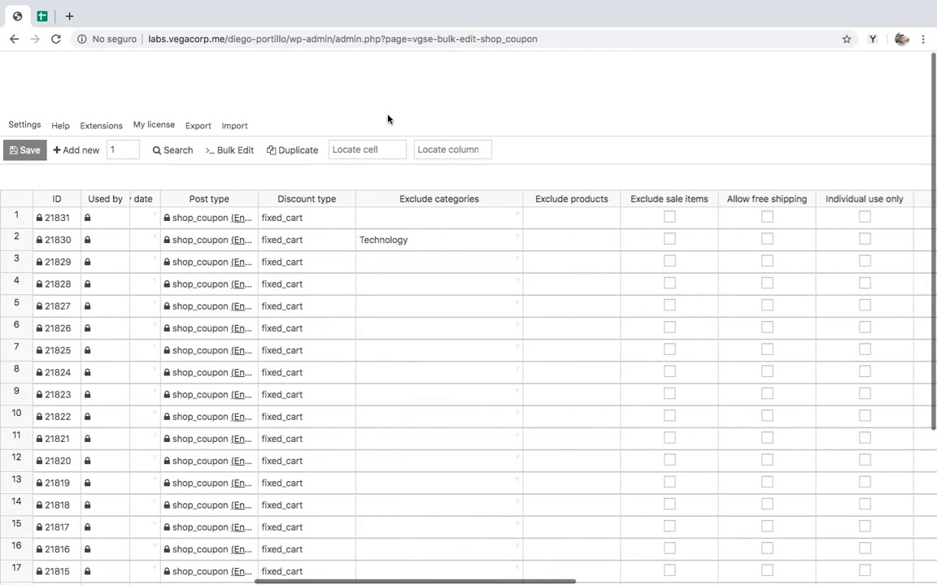
click(417, 217)
text(Tech)
key(Down)
Step: Set Exclude categories to Technology in row 3 and fill it down through row 7
click(442, 263)
text(Tech)
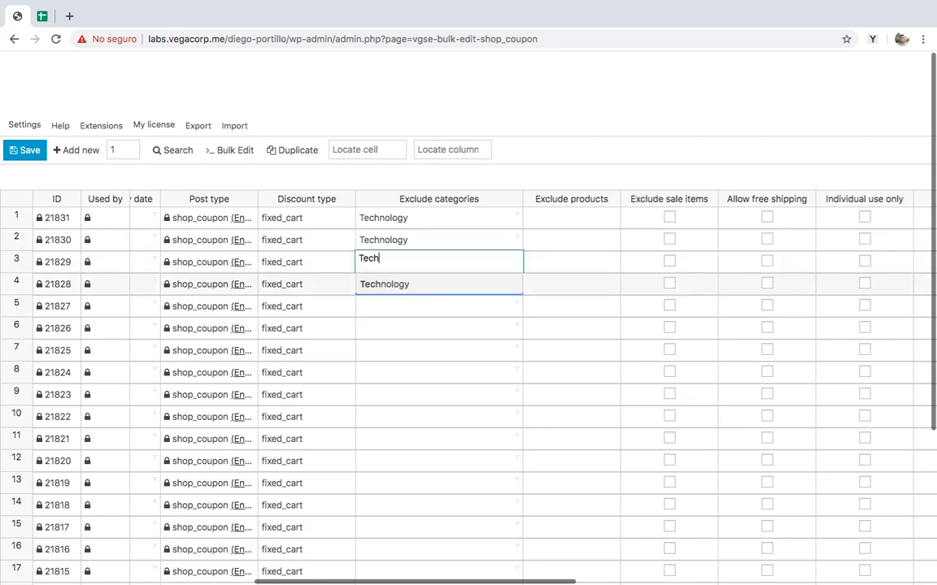
click(441, 283)
drag(522, 274, 522, 359)
Step: Set Exclude categories to "Technology, Books" in row 8 and "Books, technology" in rows 9 to 14, and save the changes
click(480, 374)
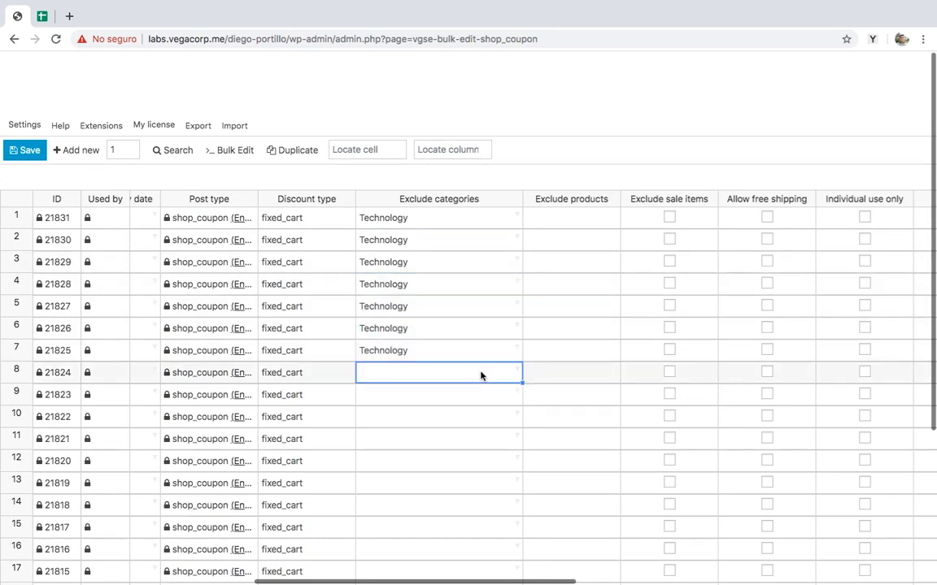
text(Technology, Books)
click(504, 393)
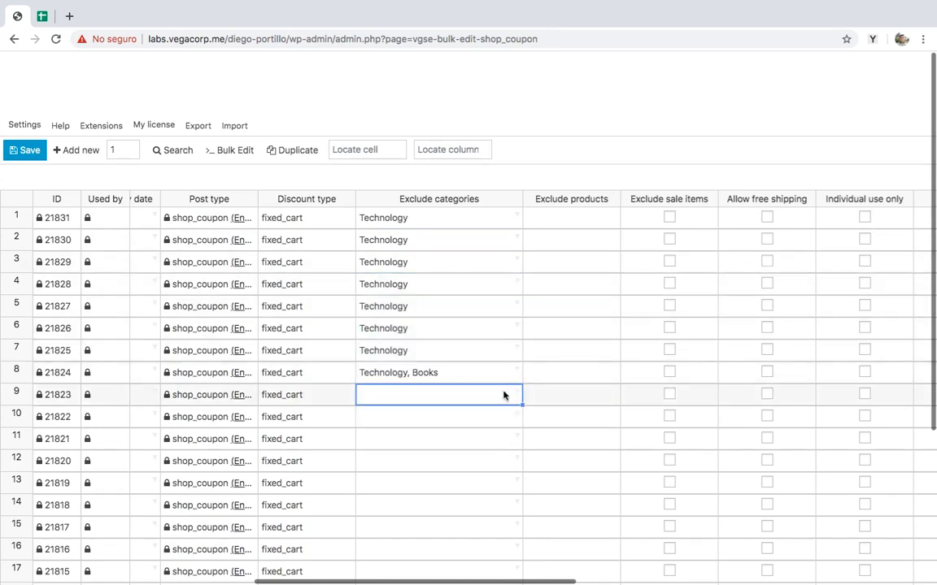
text(Books, technology)
key(Return)
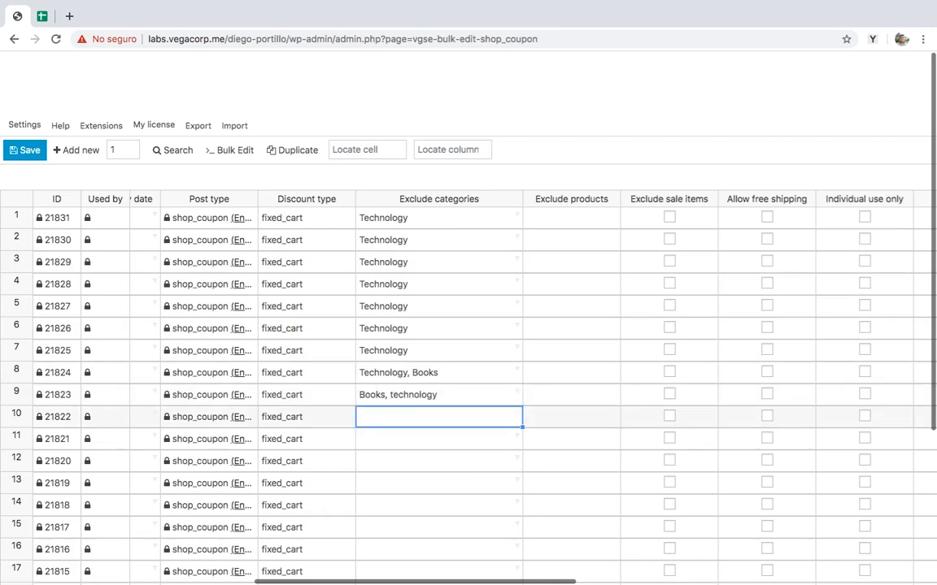
key(Up)
drag(522, 404, 513, 513)
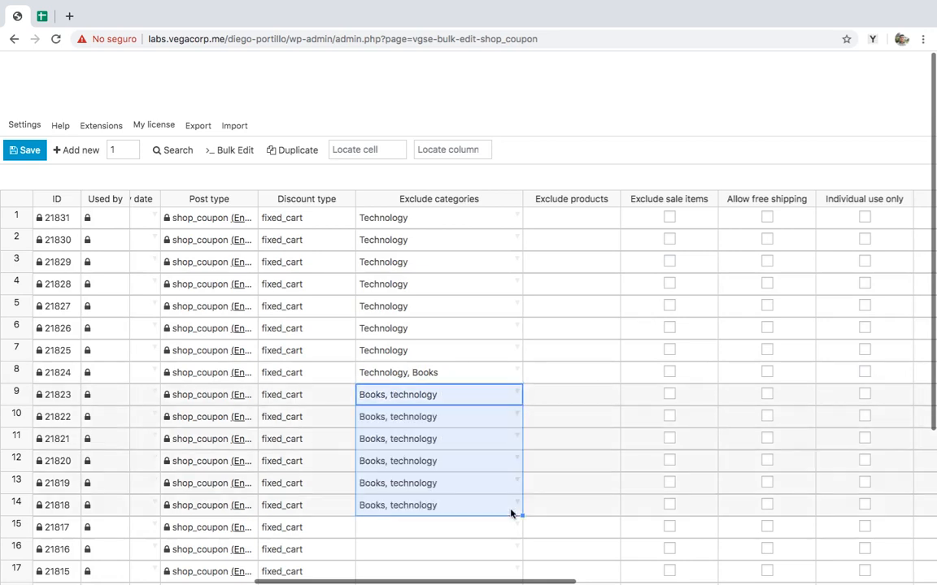
click(31, 151)
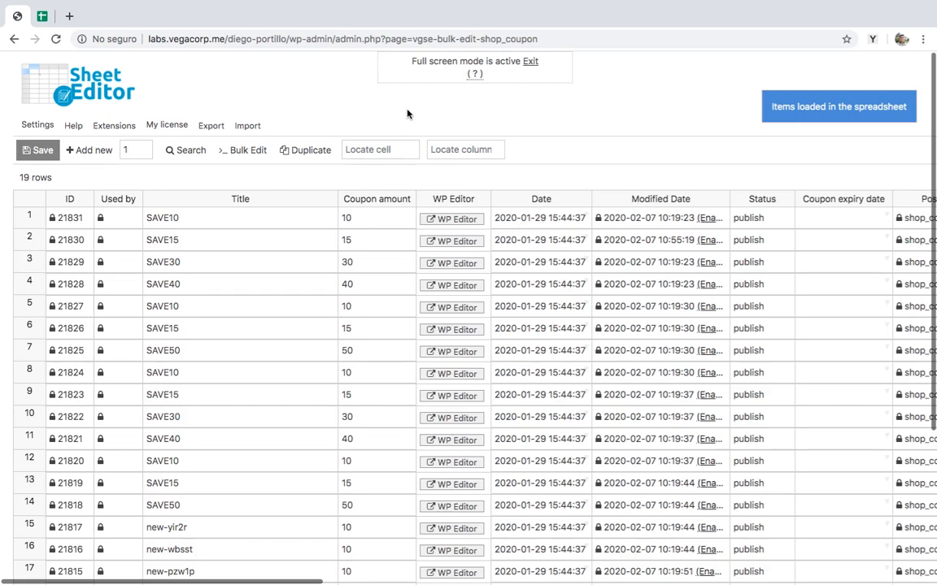
Step: Set up a CSV export of the coupons with the ID, Title and Coupon Amount columns
click(209, 127)
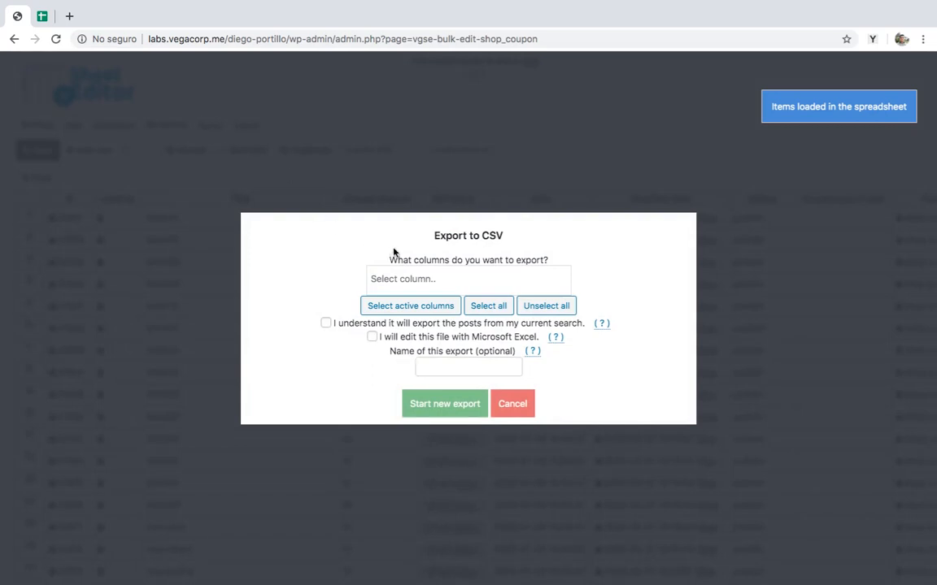
click(455, 283)
text(id)
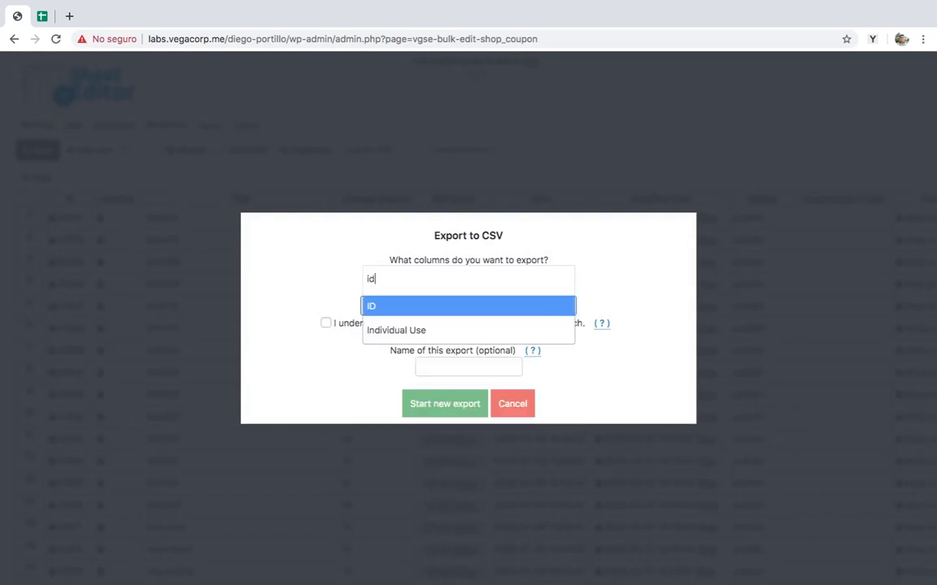
key(Return)
text(title)
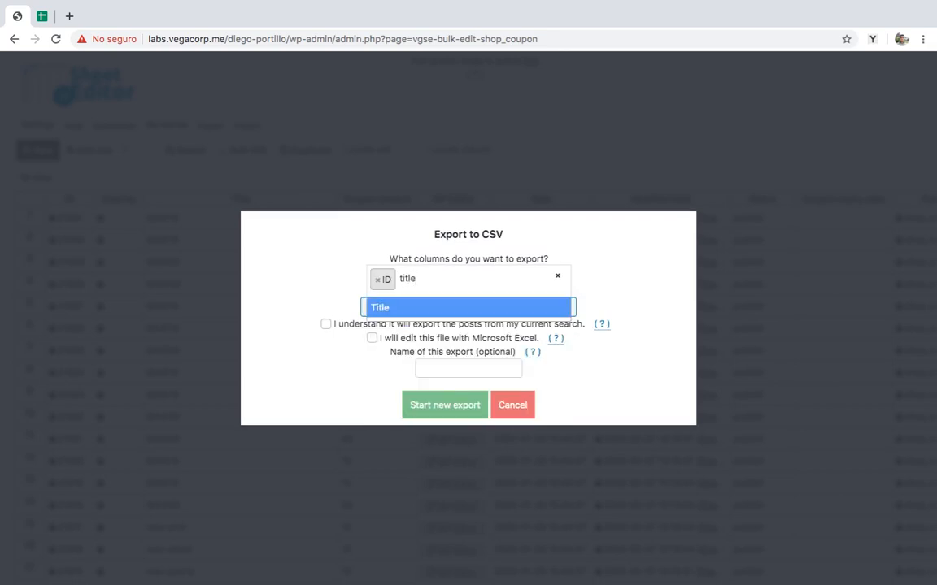
key(Return)
text(amount)
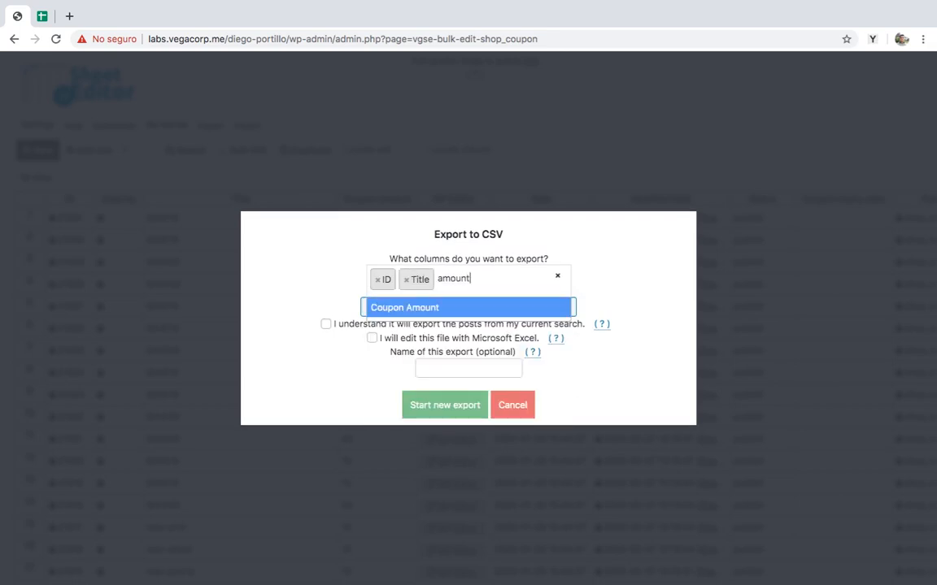
key(Return)
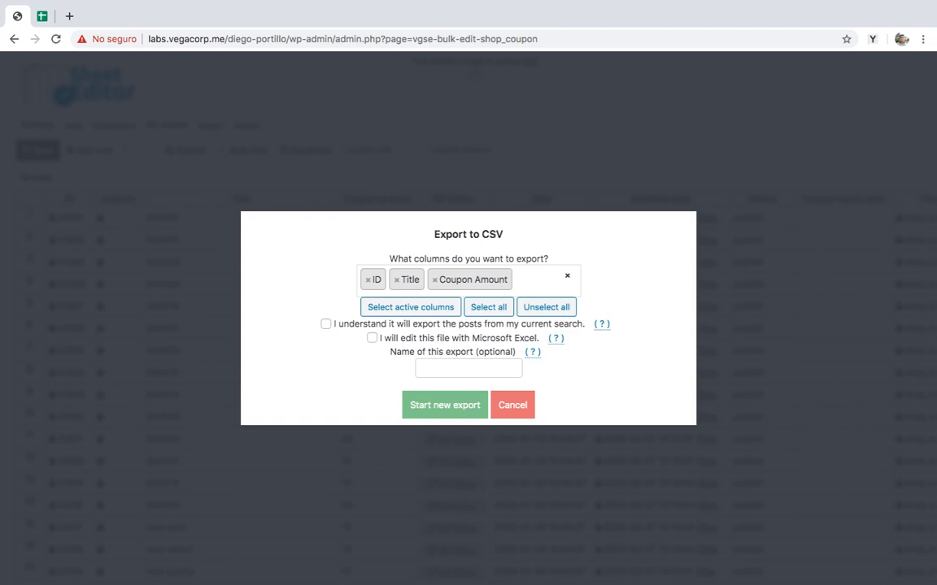
Step: Add the Exclude Categories column to the CSV export and start the export
text(ex)
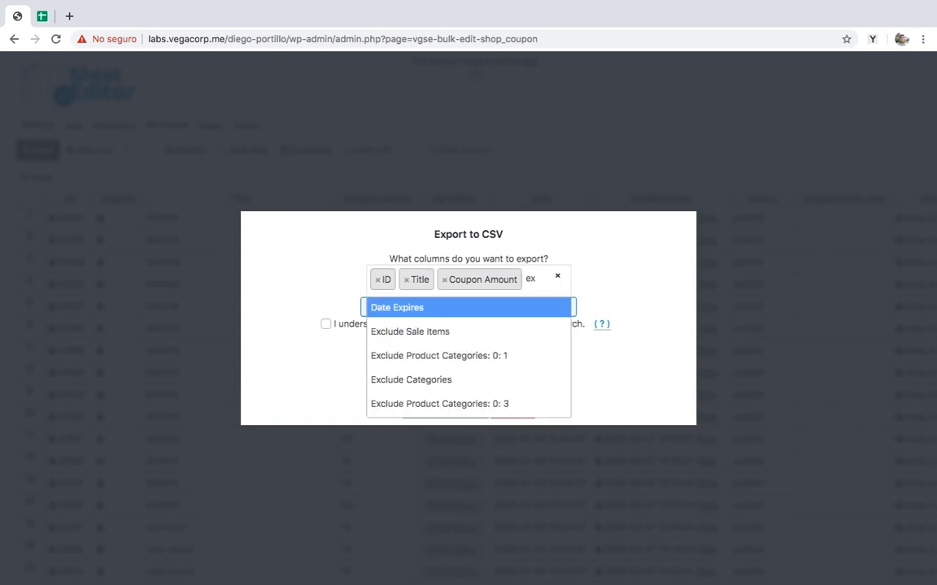
text(c)
key(Down)
key(Down)
key(Return)
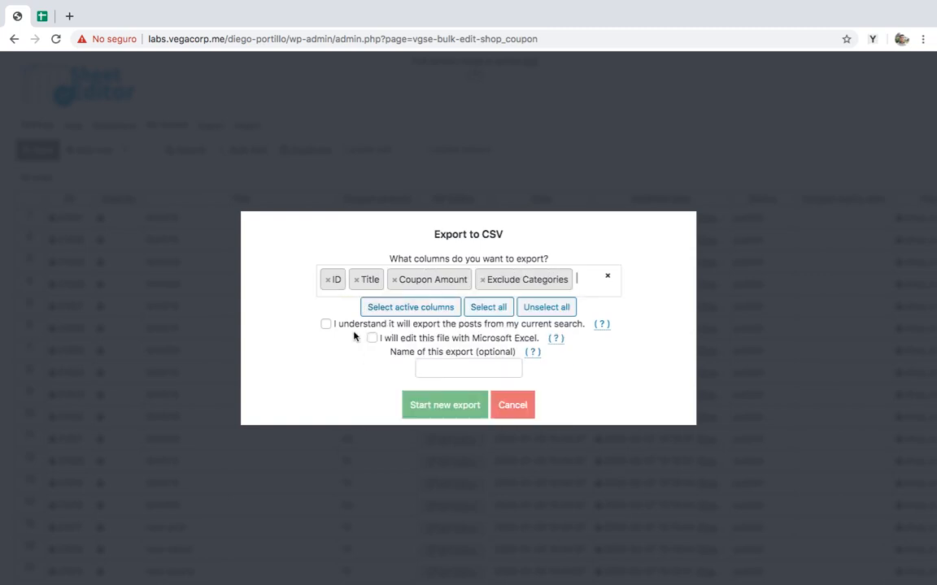
click(447, 402)
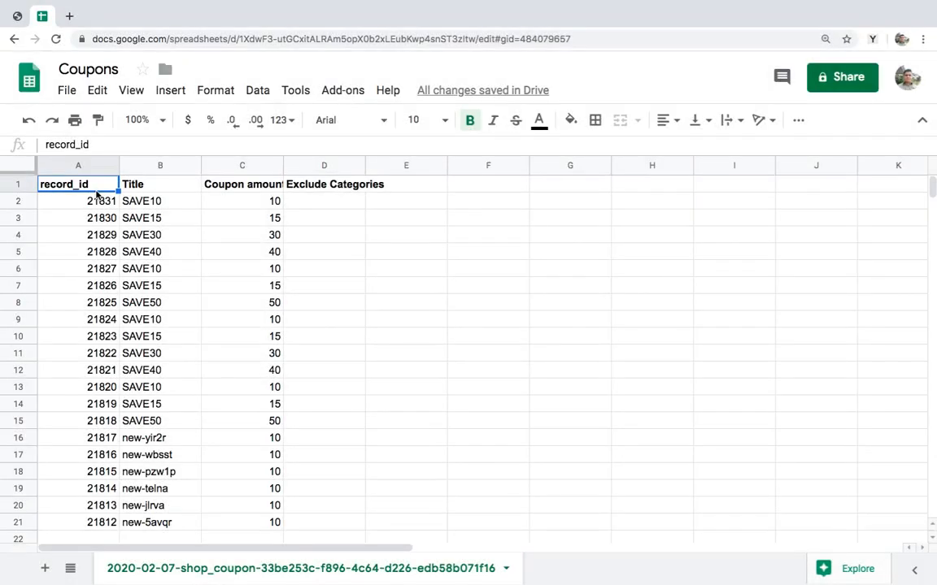
Step: Enter Technology as the Exclude Categories value for the coupons in rows 2 to 9
key(Right)
key(Right)
key(Right)
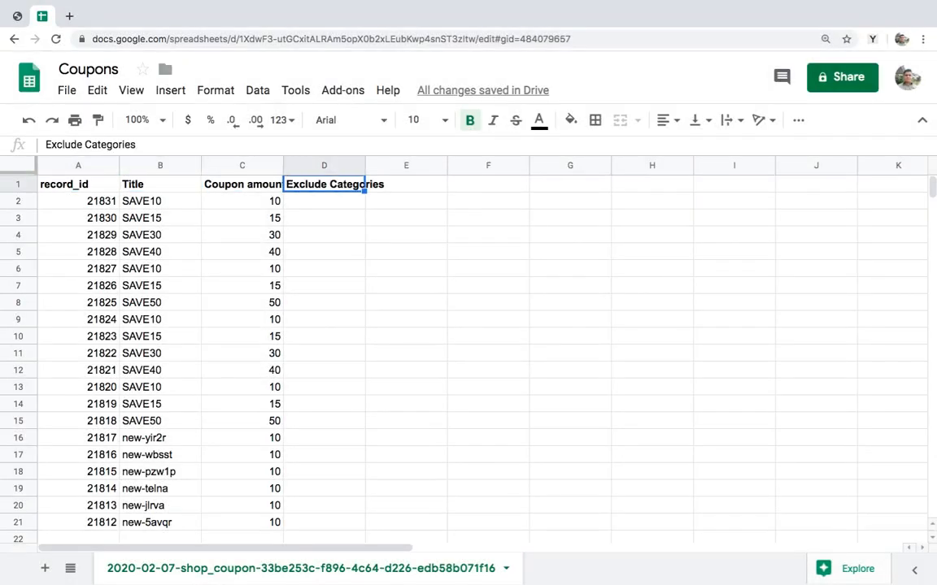
key(Down)
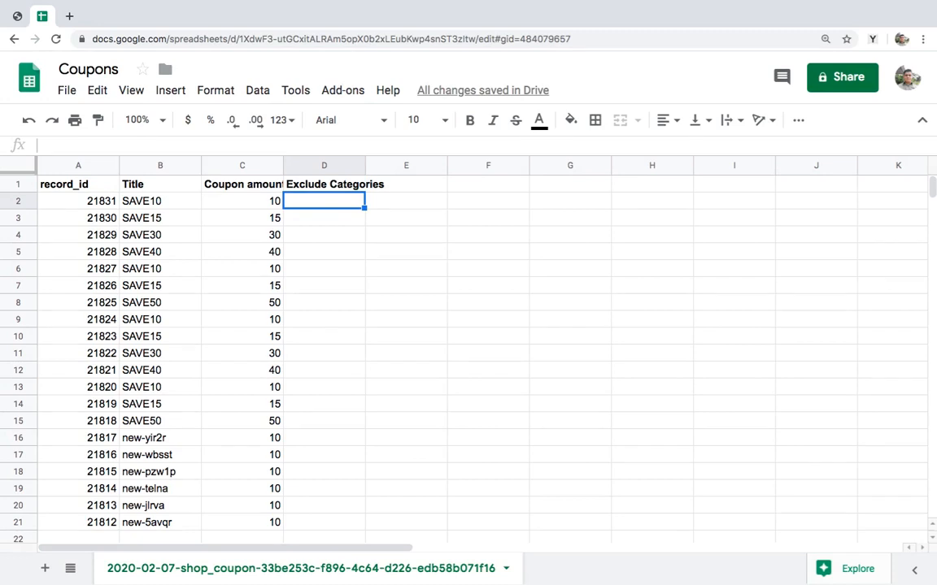
text(Technology)
key(Return)
text(T)
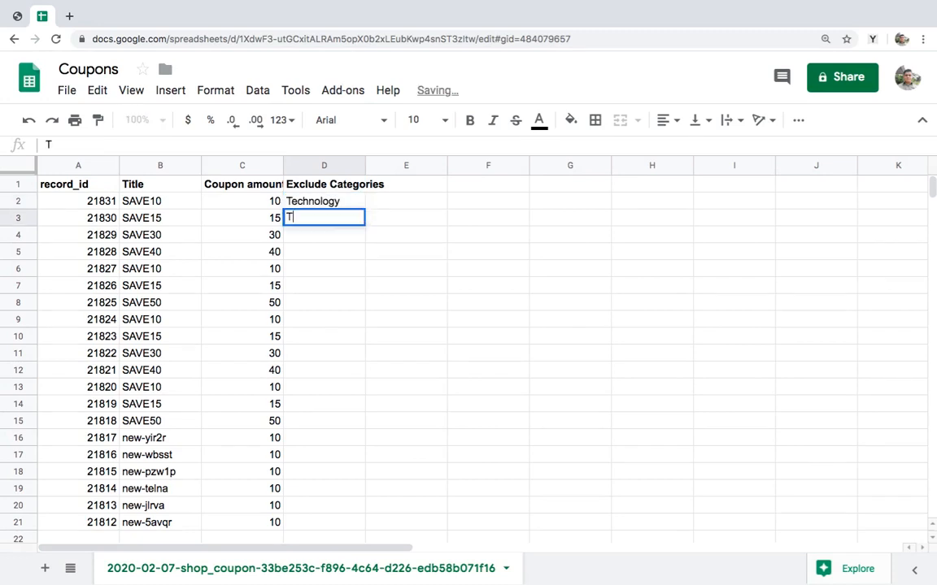
key(Return)
text(T)
key(Return)
text(T)
key(Return)
click(356, 251)
drag(364, 260, 363, 320)
Step: Set Exclude Categories to Books in rows 10 to 12 and to Fashion in rows 13 to 16
click(340, 337)
text(Books)
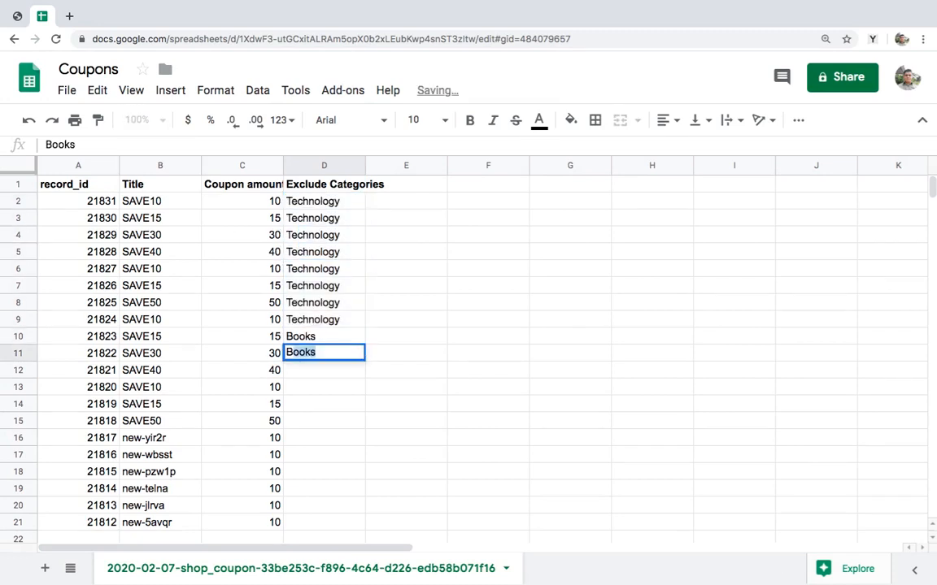
text( Books Books Fashion)
key(Return)
click(350, 387)
drag(364, 394, 362, 440)
Step: Enter "Books, Fashion, Technology" as the Exclude Categories value in row 17
click(324, 454)
text(Bok)
key(BackSpace)
key(BackSpace)
key(BackSpace)
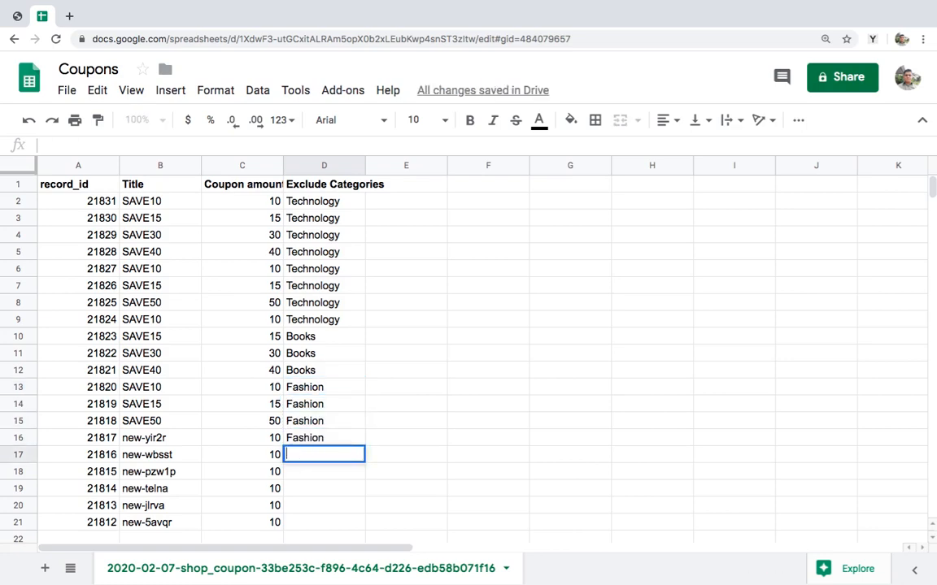
text(Books, Fashion, Techbolog)
key(BackSpace)
key(BackSpace)
key(BackSpace)
key(BackSpace)
key(BackSpace)
text(nology)
key(Return)
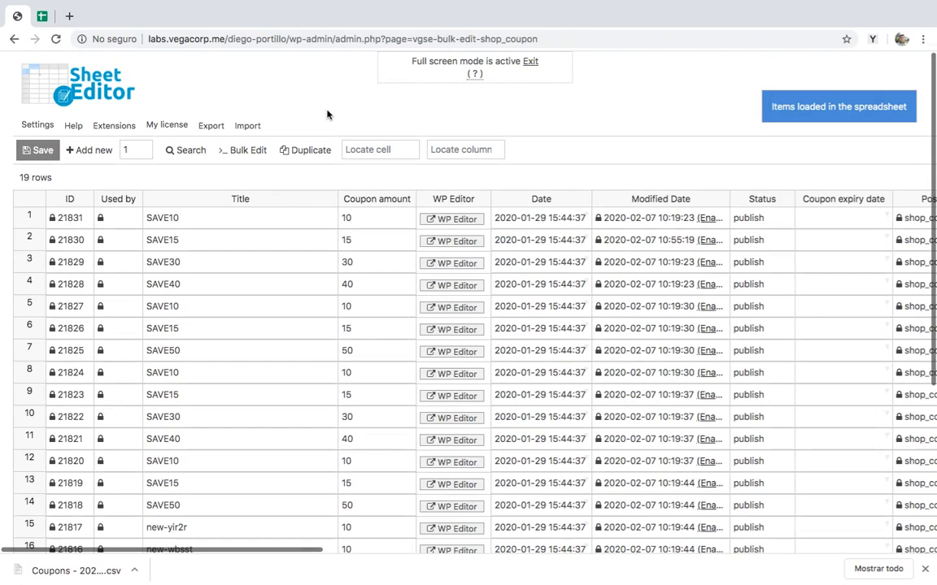
Step: Start a CSV import in WP Sheet Editor with the downloaded Coupons CSV file as its source
click(246, 130)
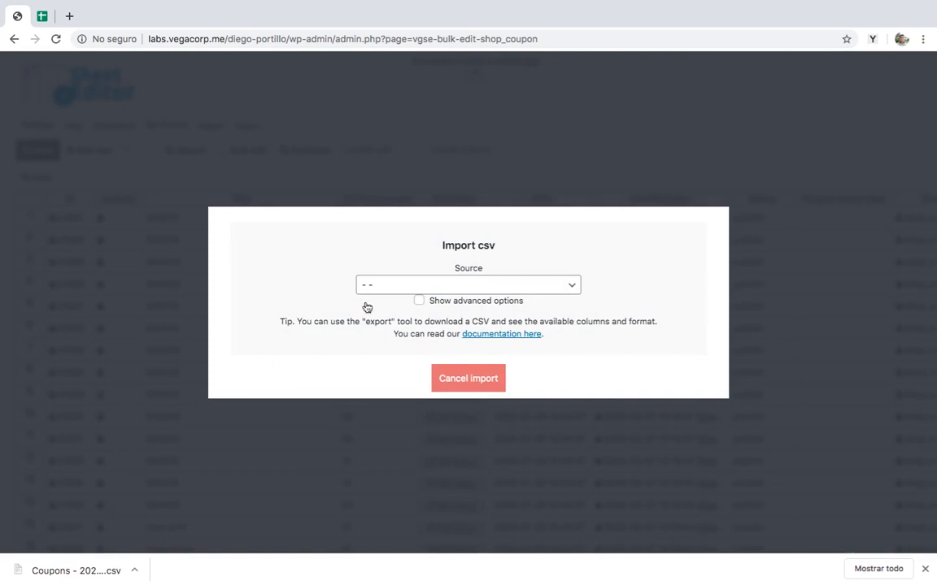
click(367, 285)
click(382, 296)
drag(119, 569, 398, 287)
click(482, 310)
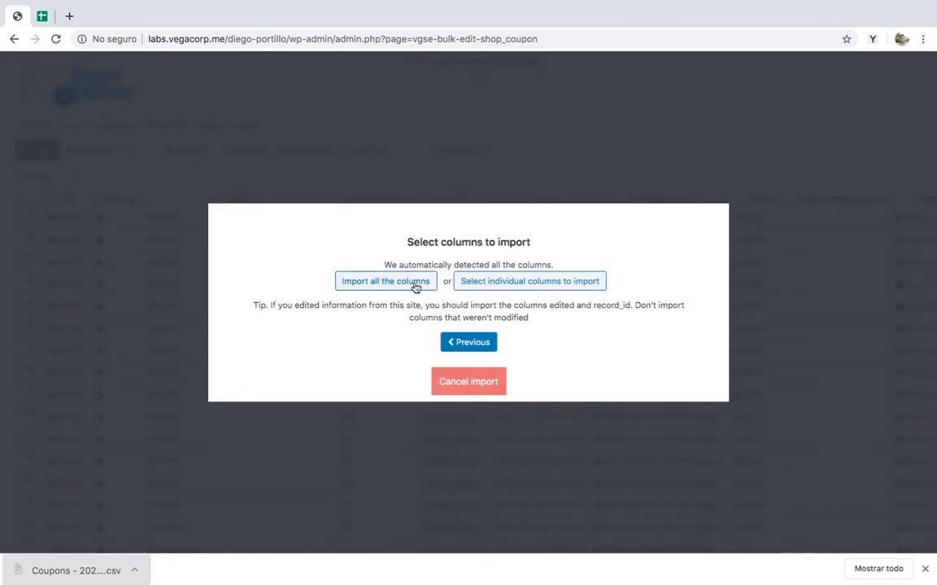
Step: Import all the columns, matching the CSV field record_id to the WordPress field ID, and close the finished import
click(414, 288)
click(399, 322)
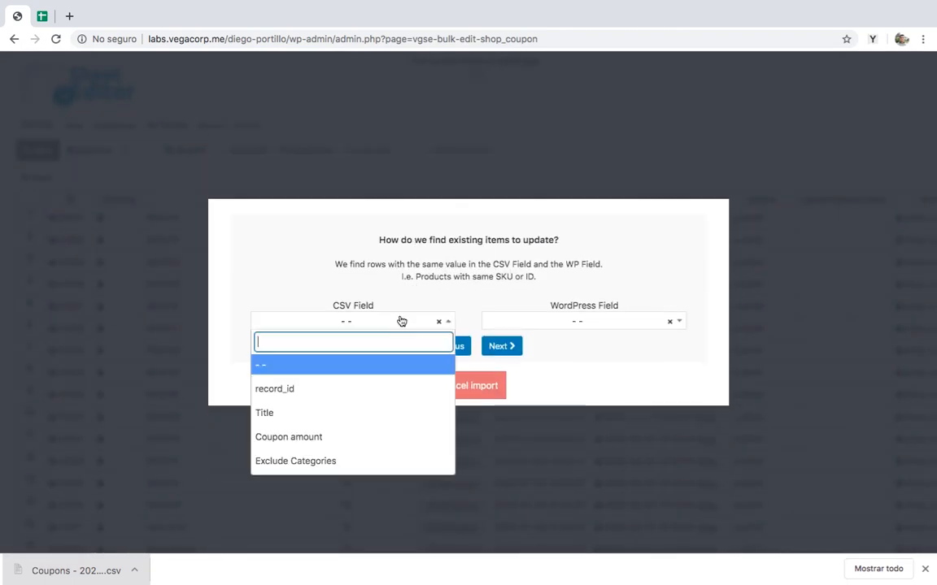
click(362, 388)
click(554, 324)
click(543, 388)
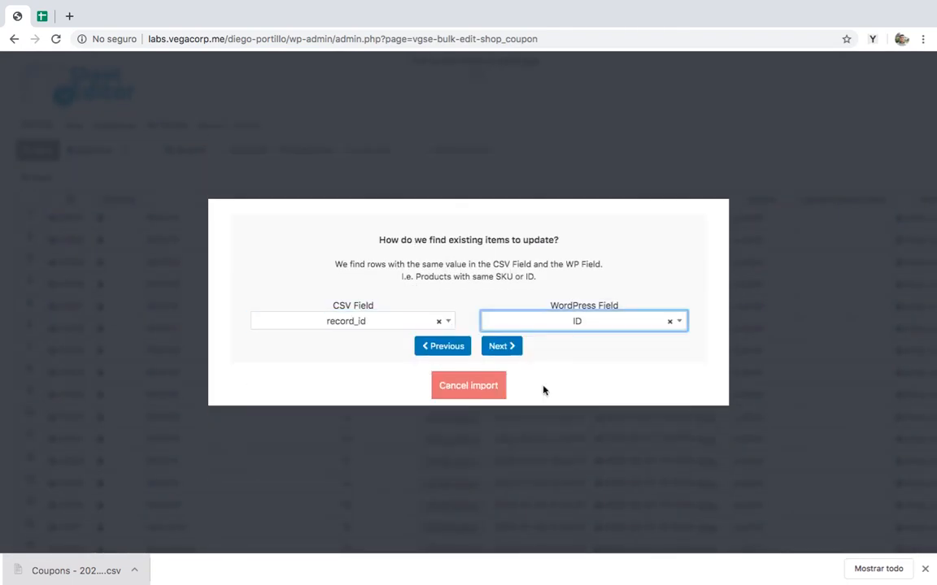
click(510, 349)
click(464, 431)
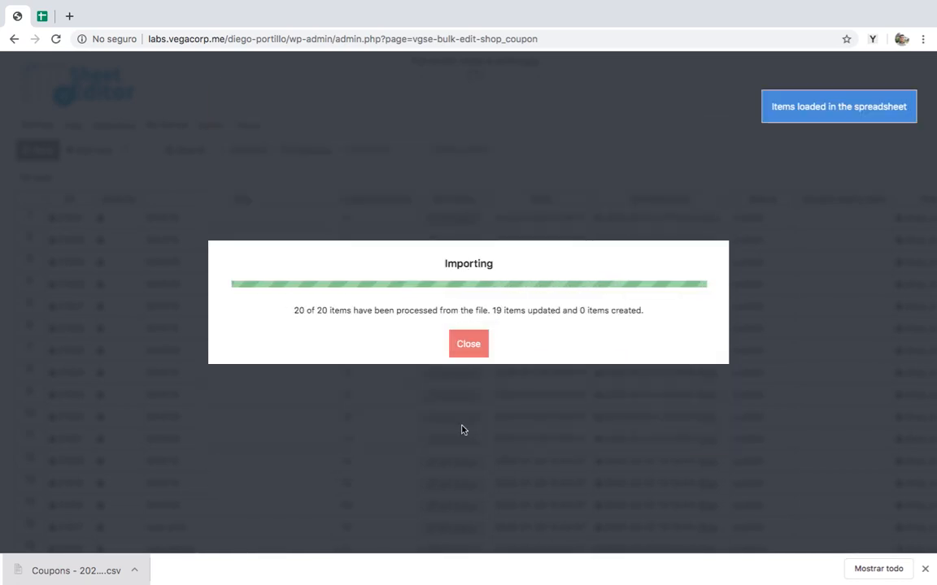
click(468, 343)
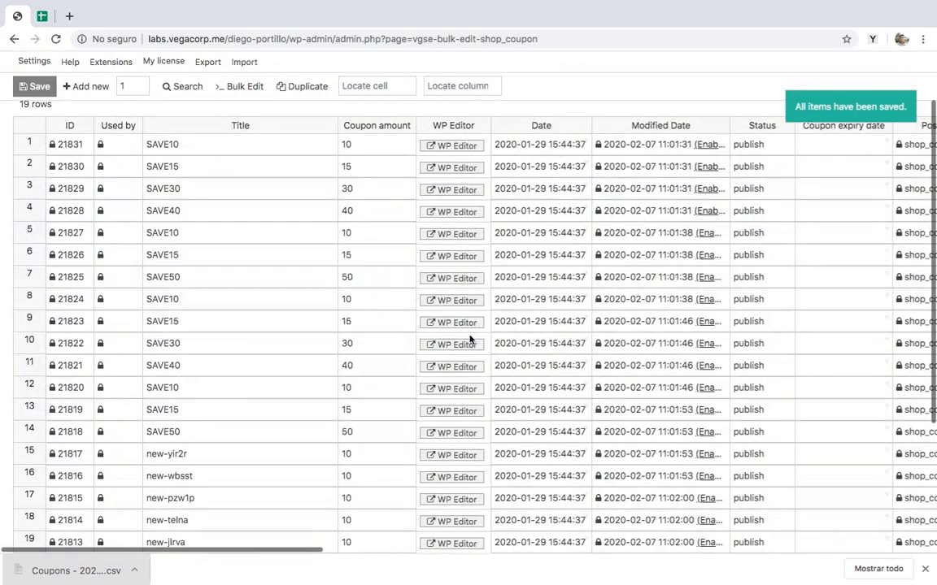
Step: Review the imported values in the Exclude categories column from the first coupon row down to row 17
scroll(639, 178, right, 10)
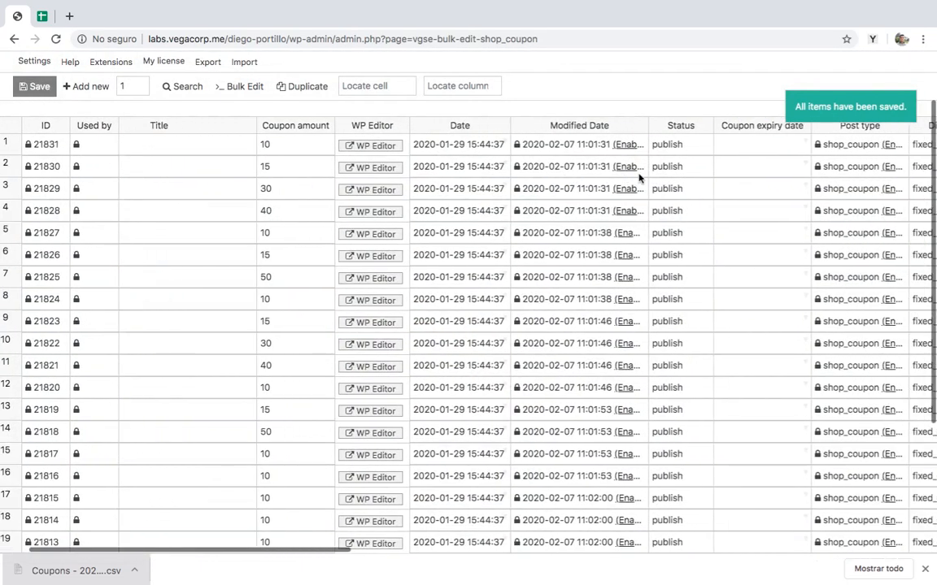
scroll(640, 177, right, 2)
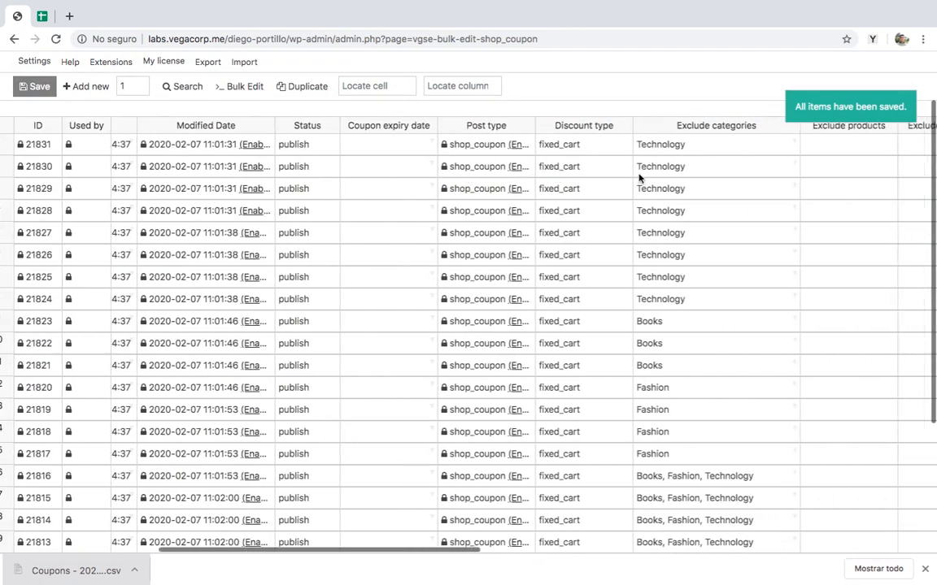
scroll(639, 177, right, 5)
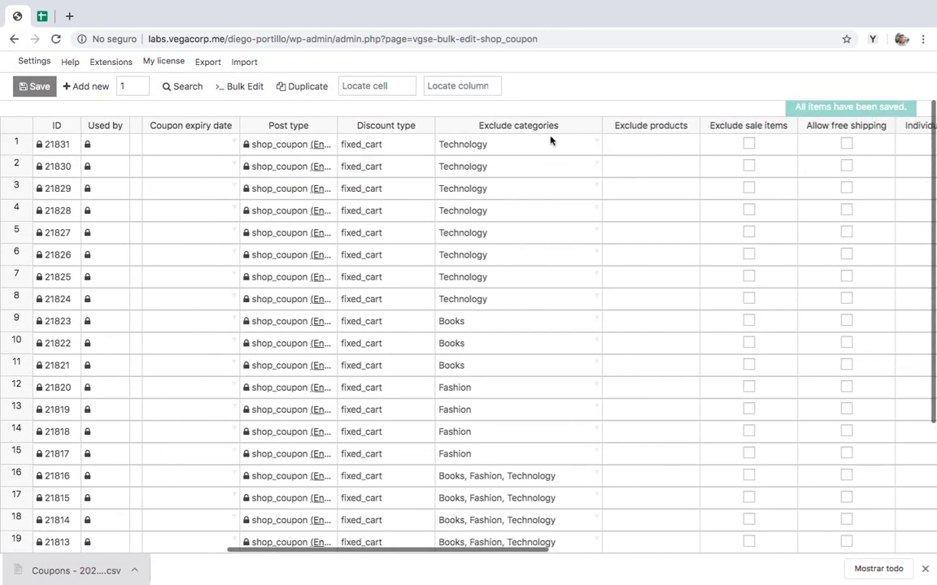
click(550, 142)
key(Down)
key(Down)
key(Down)
key(Down)
key(Down)
key(Down)
key(Down)
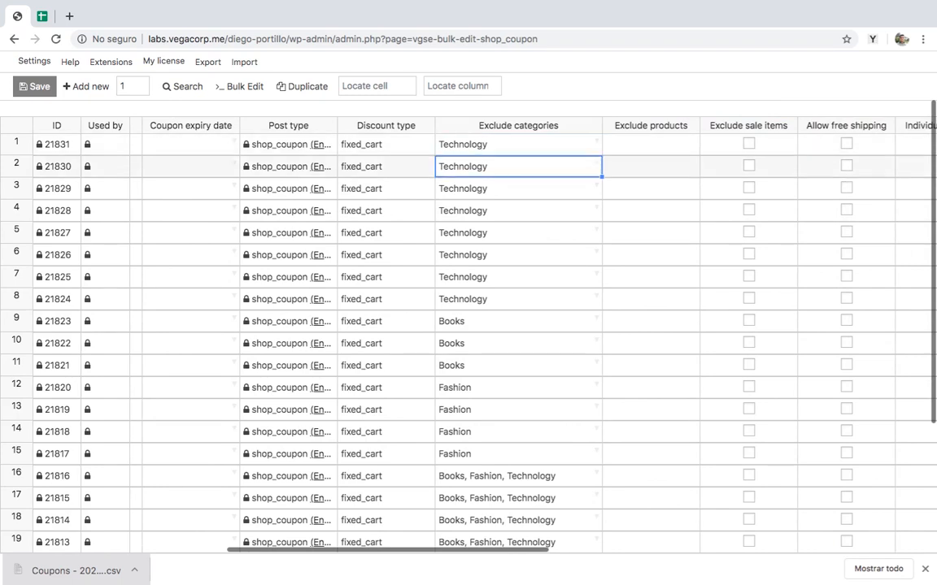
key(Down)
key(Down)
key(Down)
key(Down)
key(Down)
key(Down)
key(Down)
key(Down)
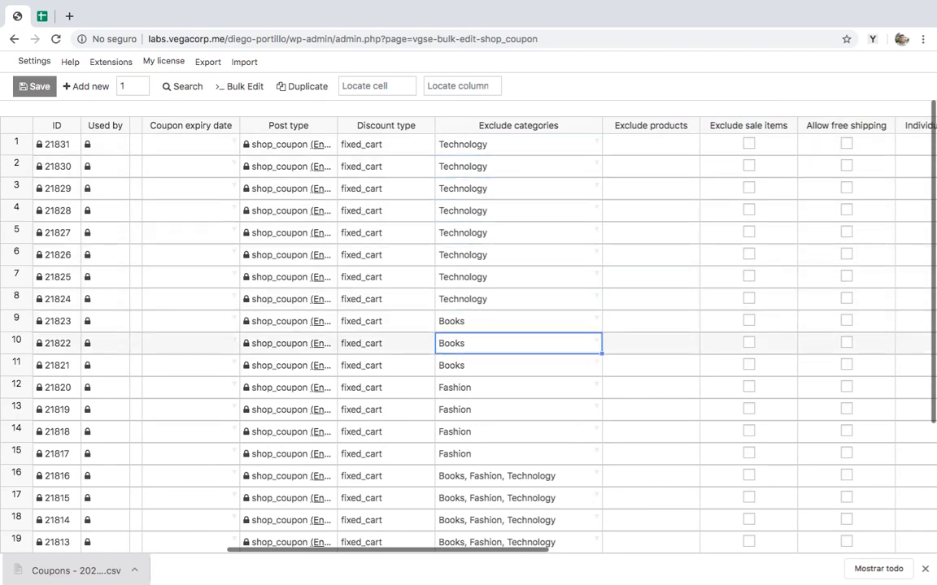
key(Down)
key(Down)
key(Down)
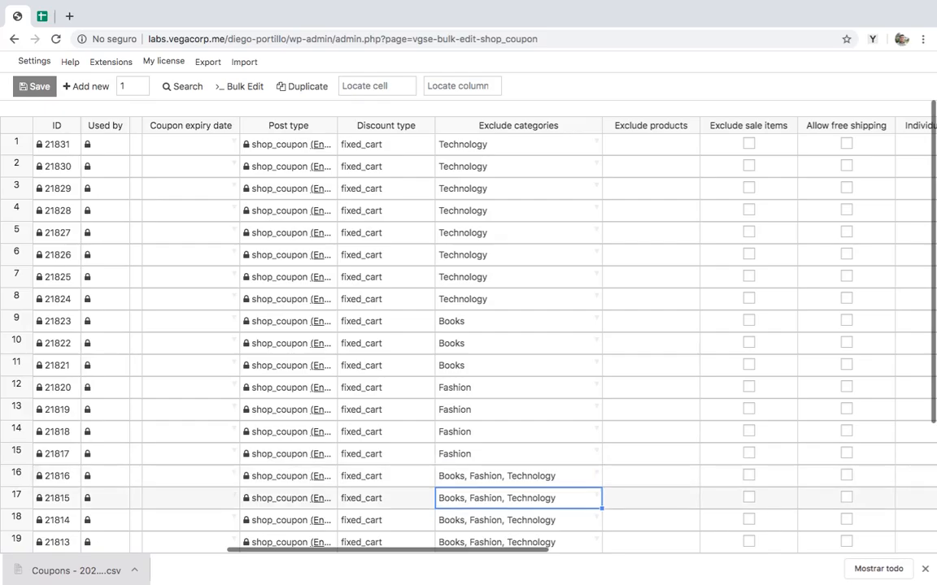